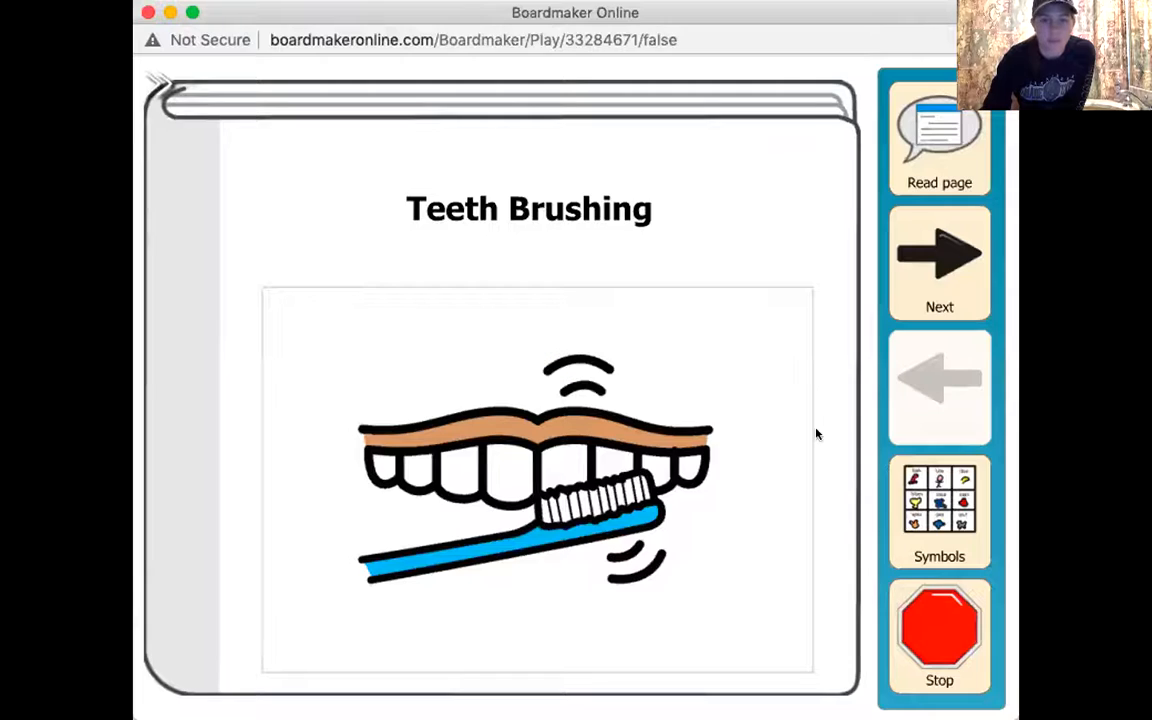
- Expand the browser window so the Teeth Brushing title page fills the screen
click(192, 12)
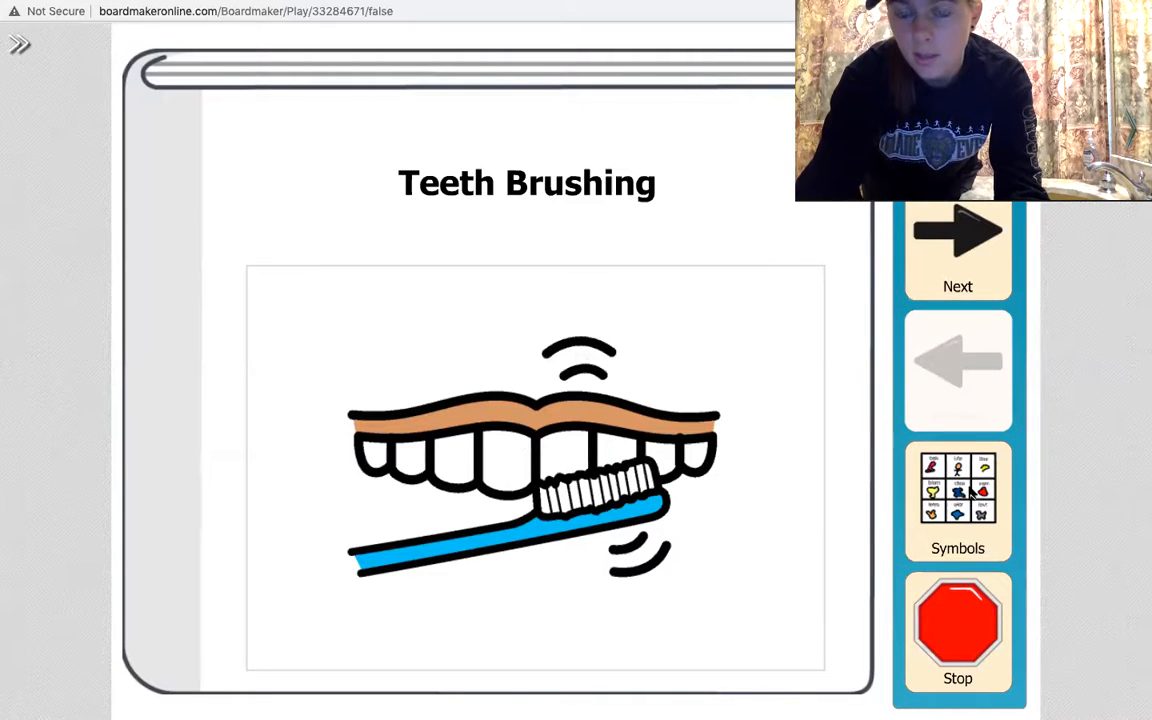
- Advance past 'Get toothbrush and toothpaste.' to the 'Rinse toothbrush.' page
click(981, 261)
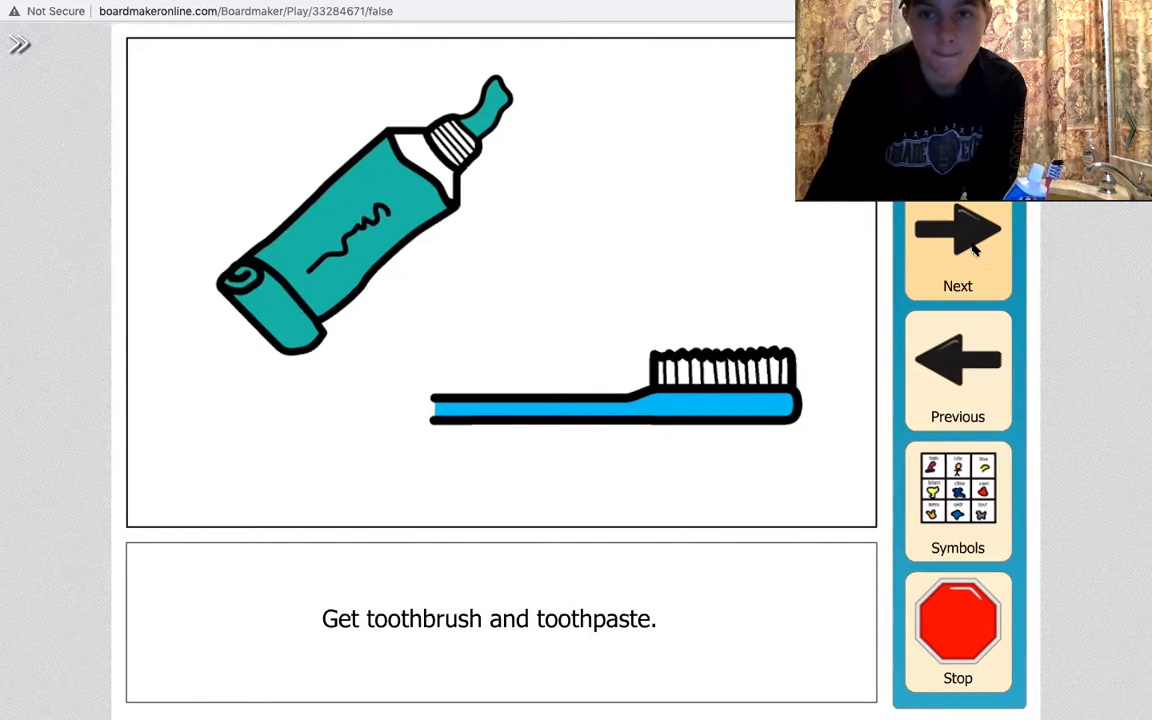
click(975, 250)
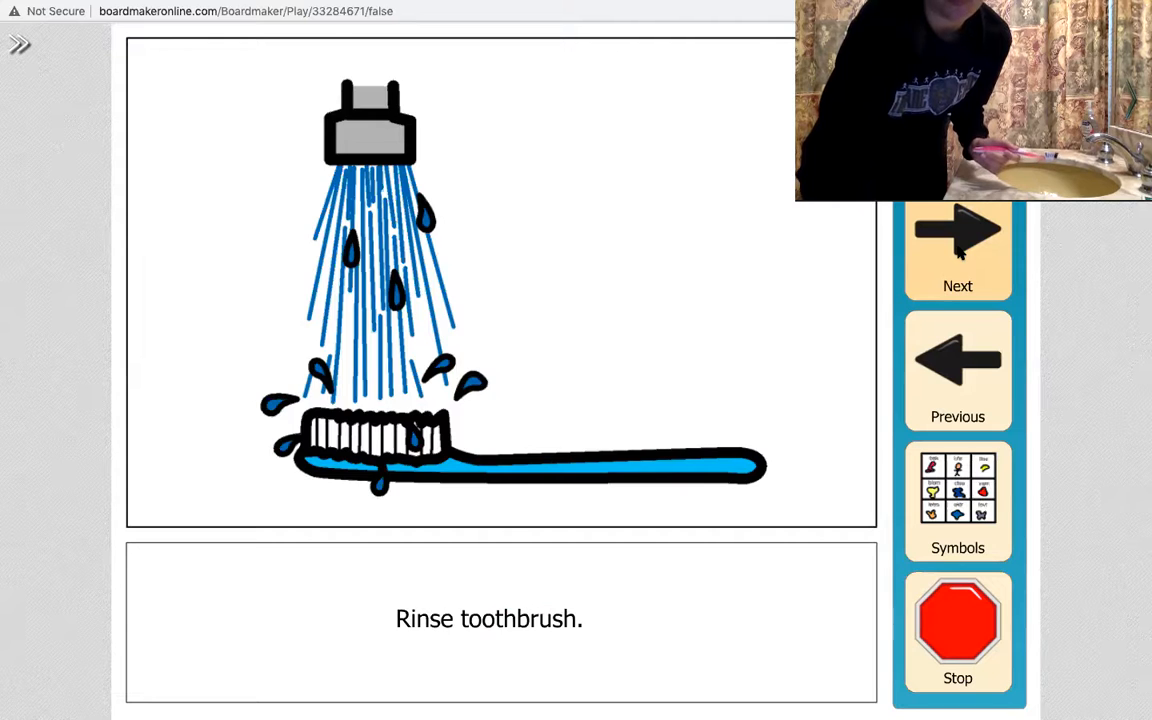
- Advance to the 'Put toothpaste on toothbrush.' page
click(958, 254)
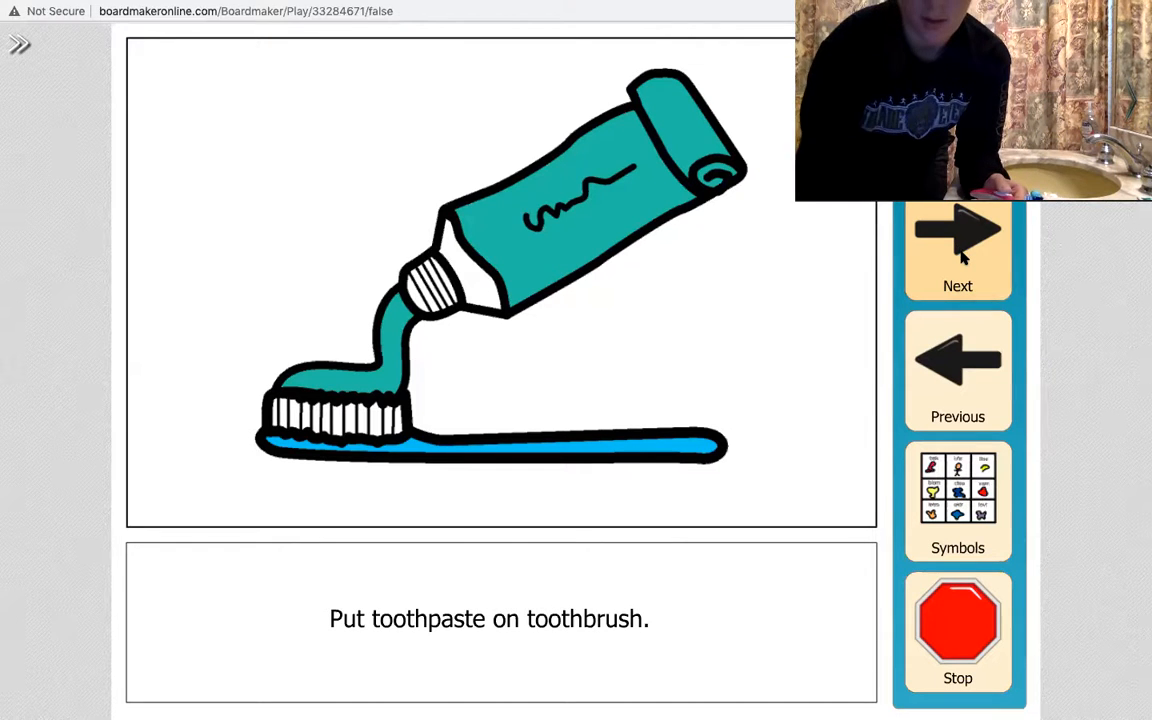
- Advance to the 'Brush teeth for one minute.' page
click(963, 257)
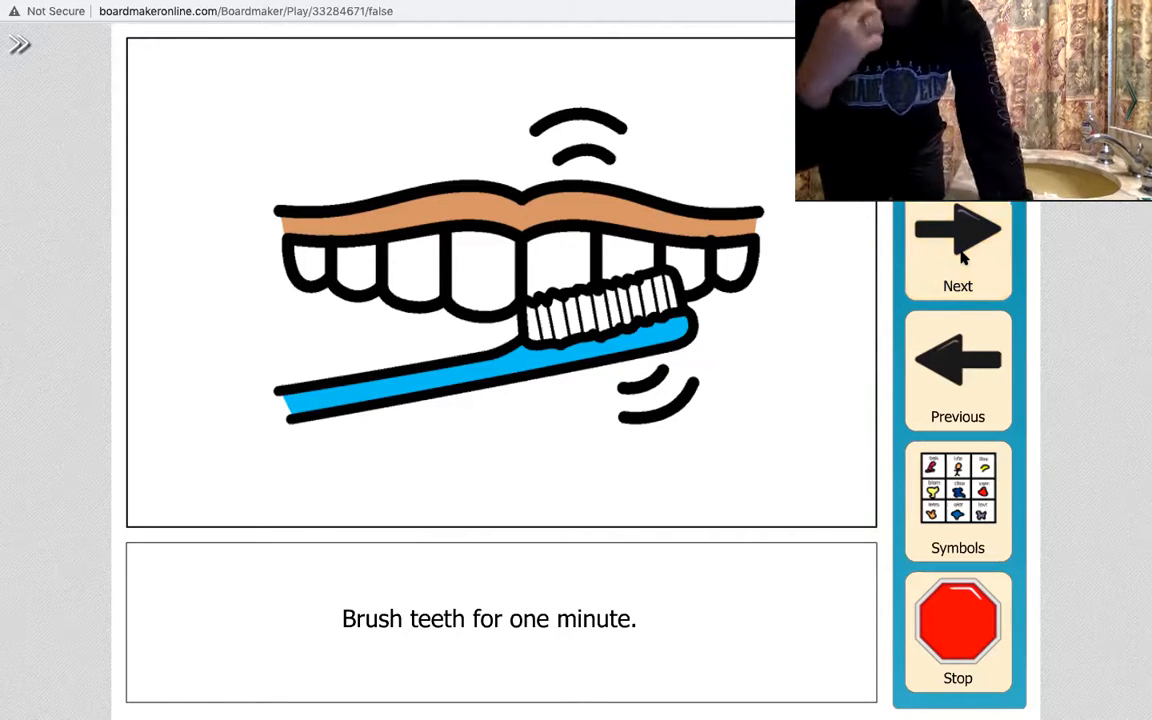
- Advance through 'Spit in sink.' and 'Put away toothbrush and toothpaste.' to the final 'Dry face.' page
click(963, 258)
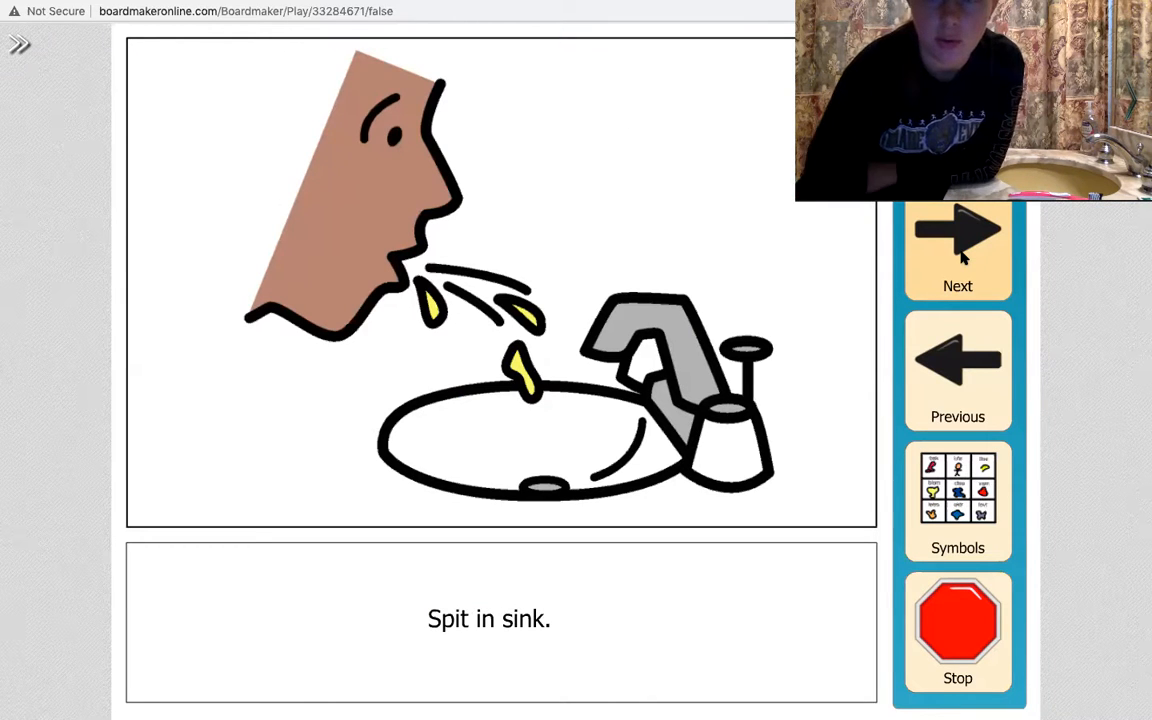
click(963, 258)
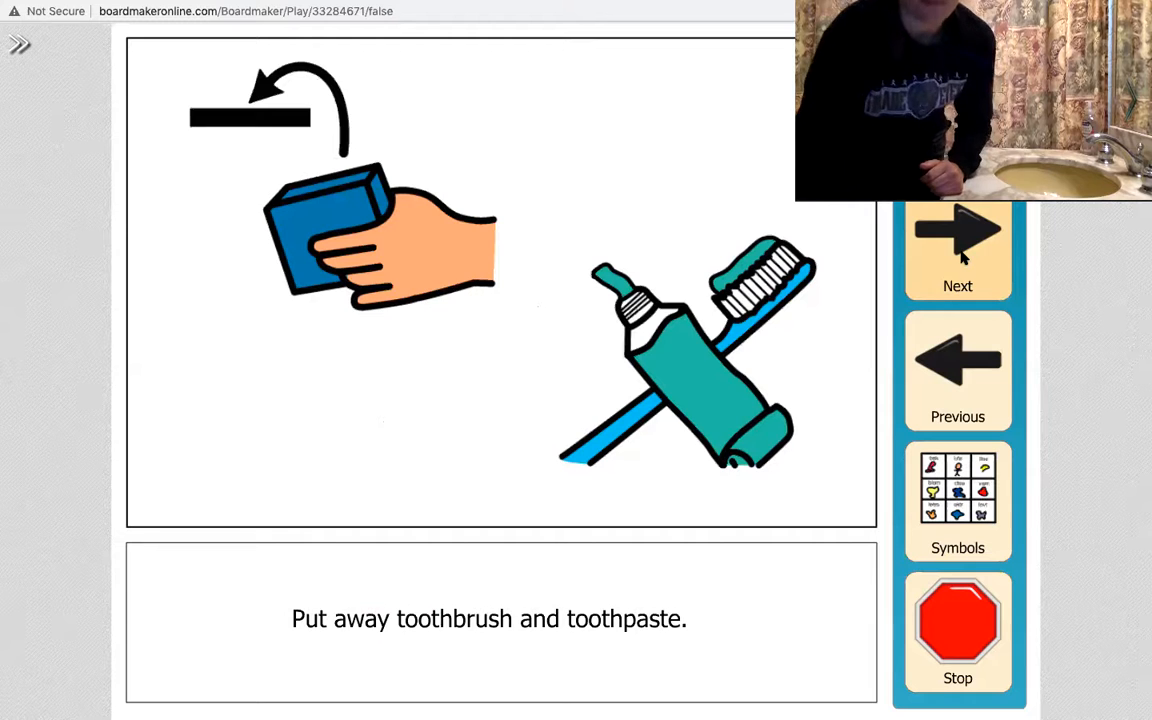
click(963, 257)
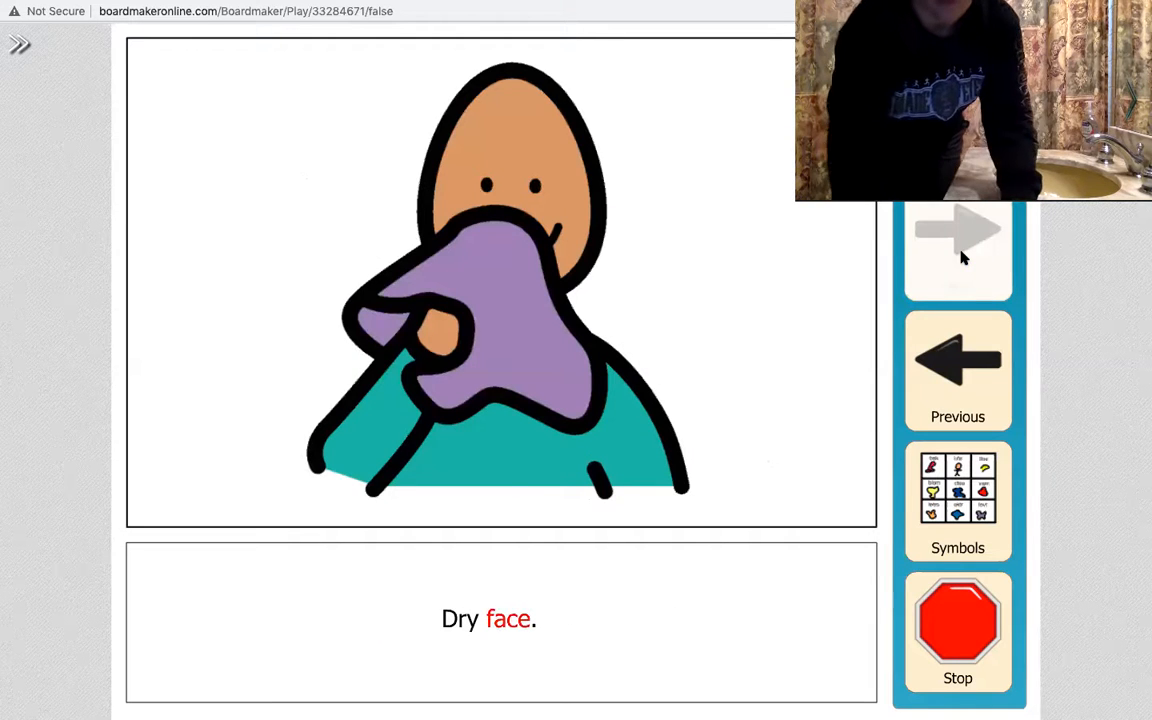